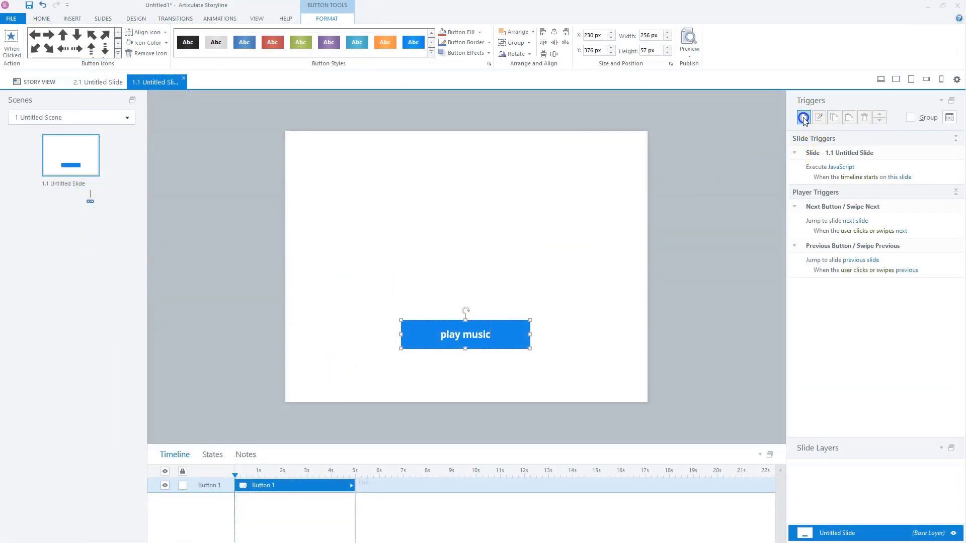
- Open Button 1's Execute JavaScript trigger in the Trigger Wizard and view its code
click(803, 117)
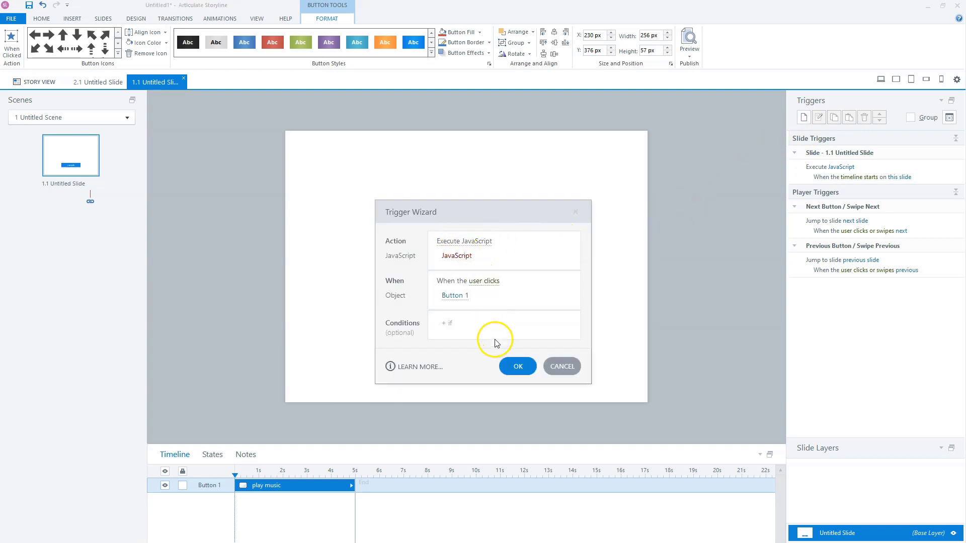
click(457, 255)
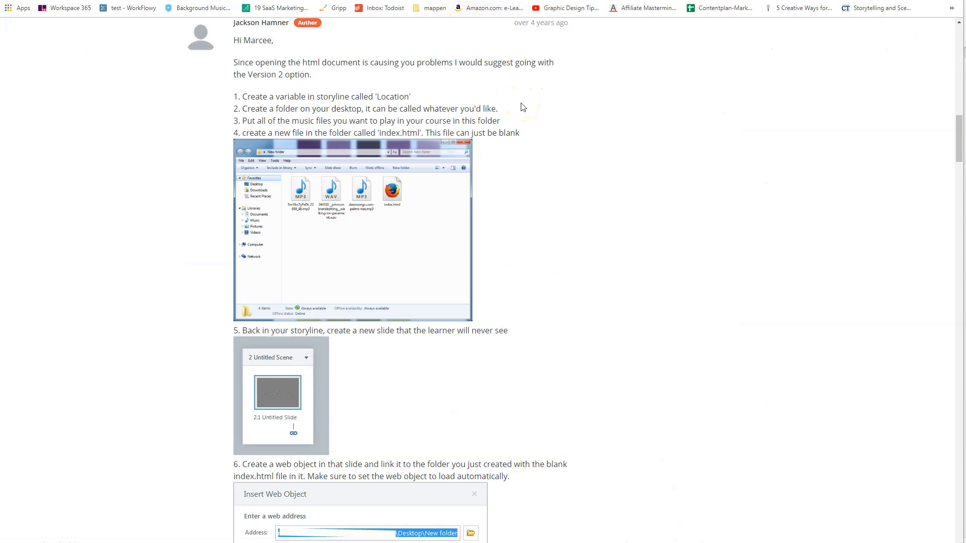
- Read the forum reply's Version 2 steps, then go to the Documents\audio folder with 1.mp3 and 2.mp3
scroll(529, 121, up, 1)
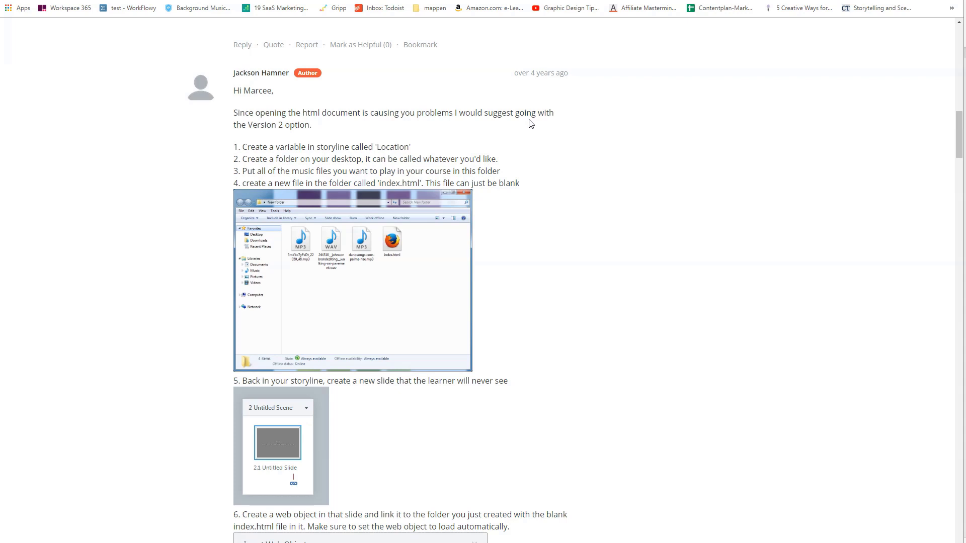
click(525, 124)
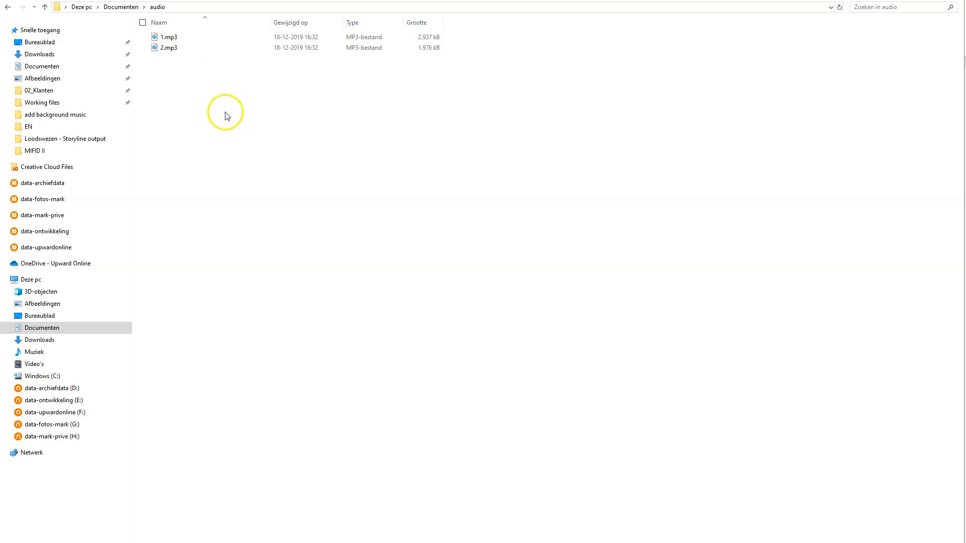
- Create a new text document in the audio folder renamed to index.html, accepting the extension change
right_click(194, 82)
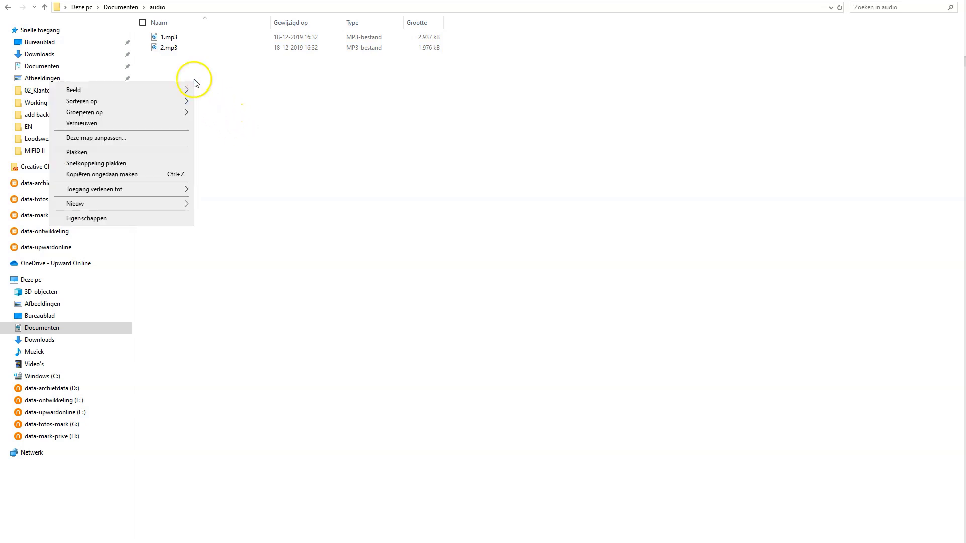
mouse_move(166, 203)
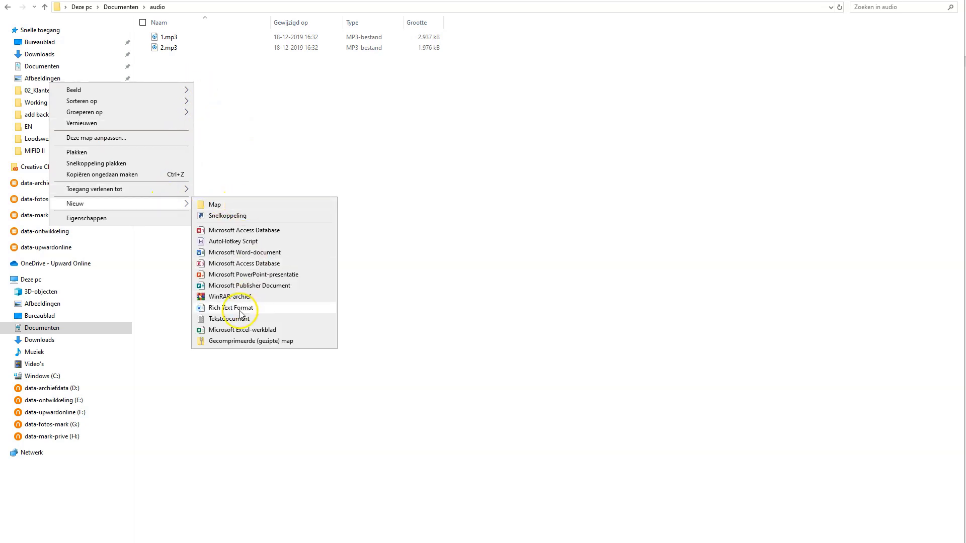
click(236, 319)
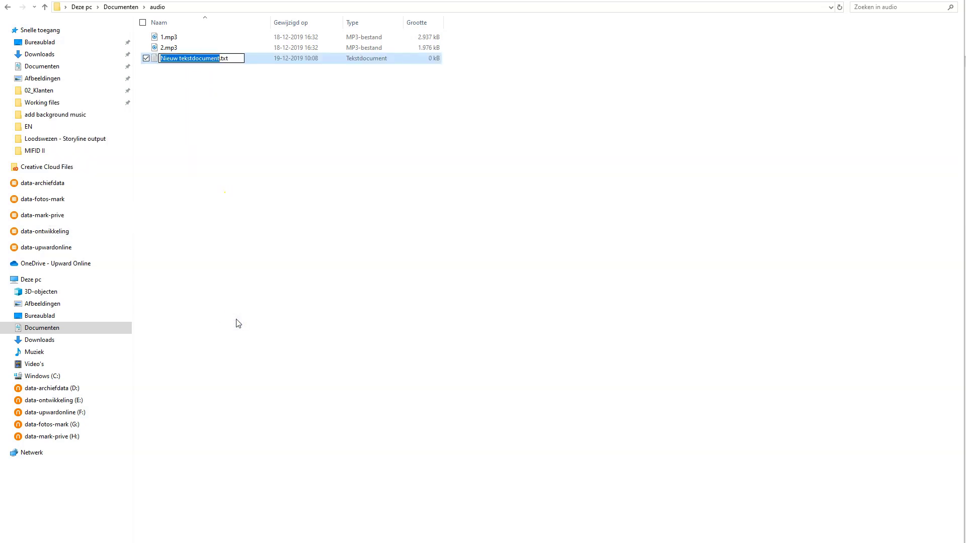
key(ctrl+a)
text(inde)
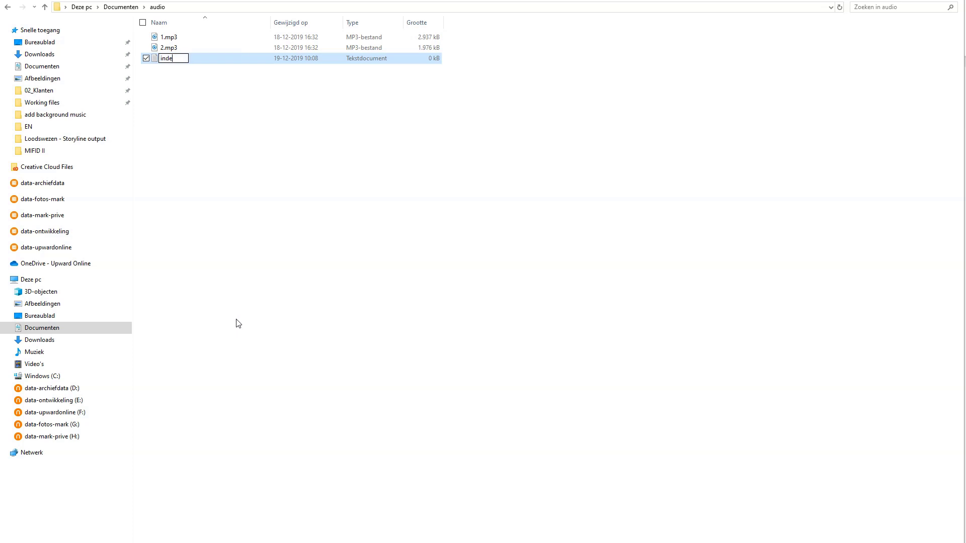
text(x.html)
key(Return)
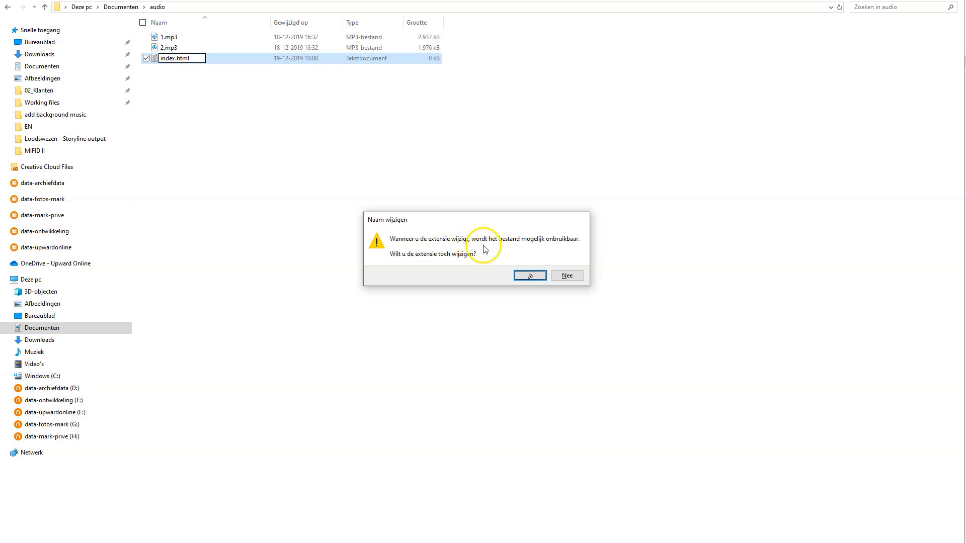
click(531, 277)
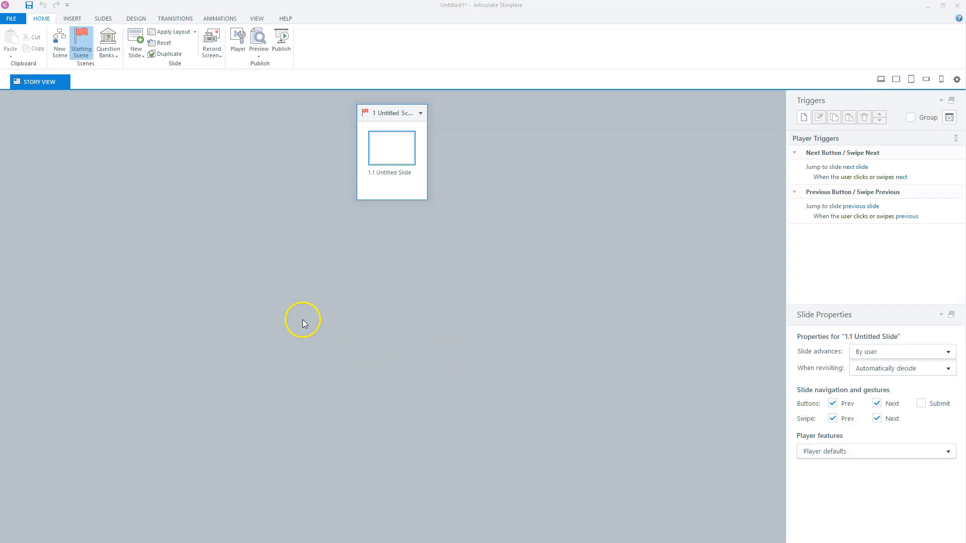
- Create 2 Untitled Scene with its slide 2.1 in Story View
click(59, 43)
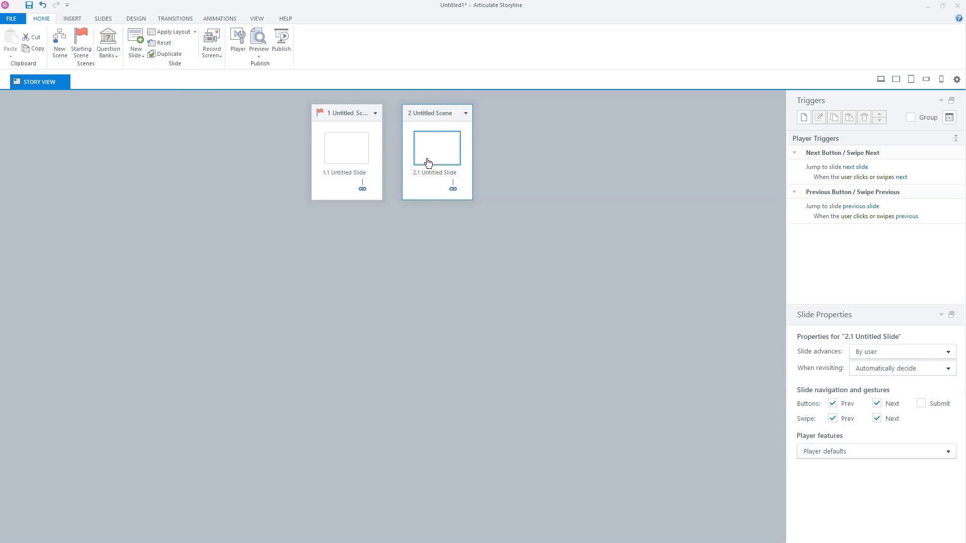
click(428, 161)
- Insert a web object on slide 2.1 with the pasted audio folder path as its address
double_click(436, 156)
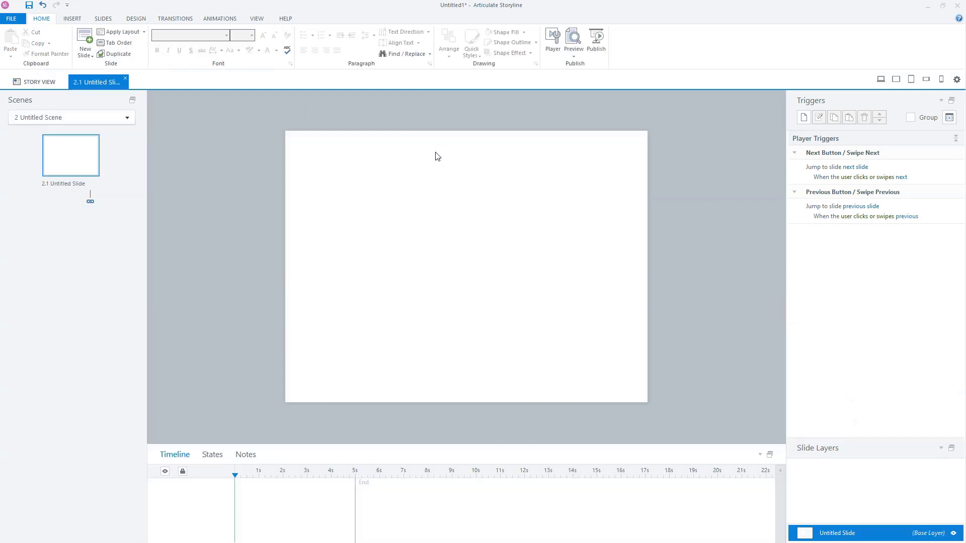
click(72, 19)
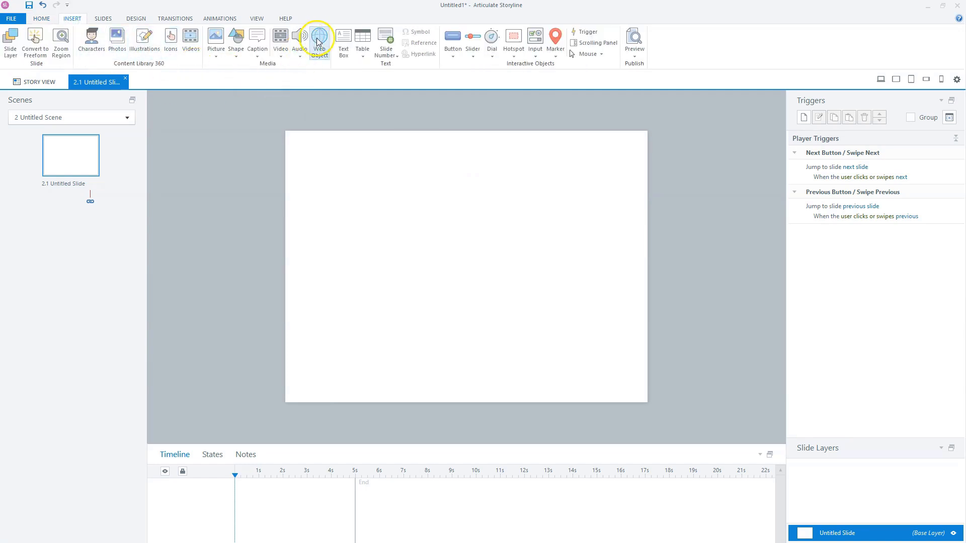
click(319, 37)
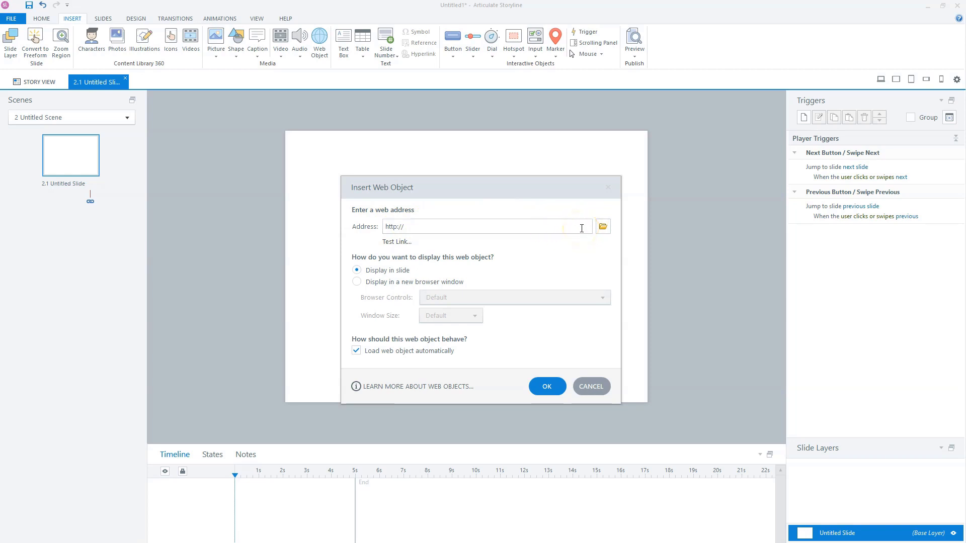
text(C:\Users\mark\Documents\audio)
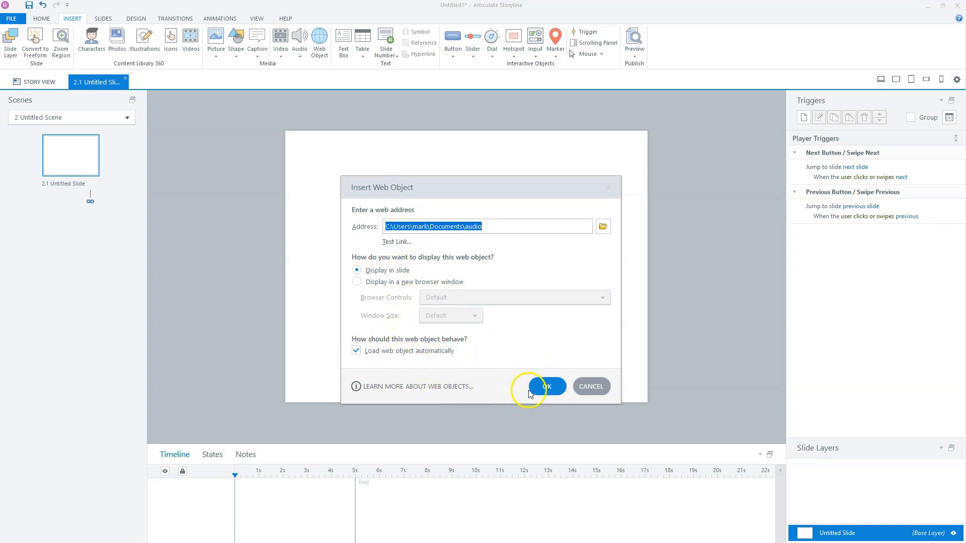
click(547, 386)
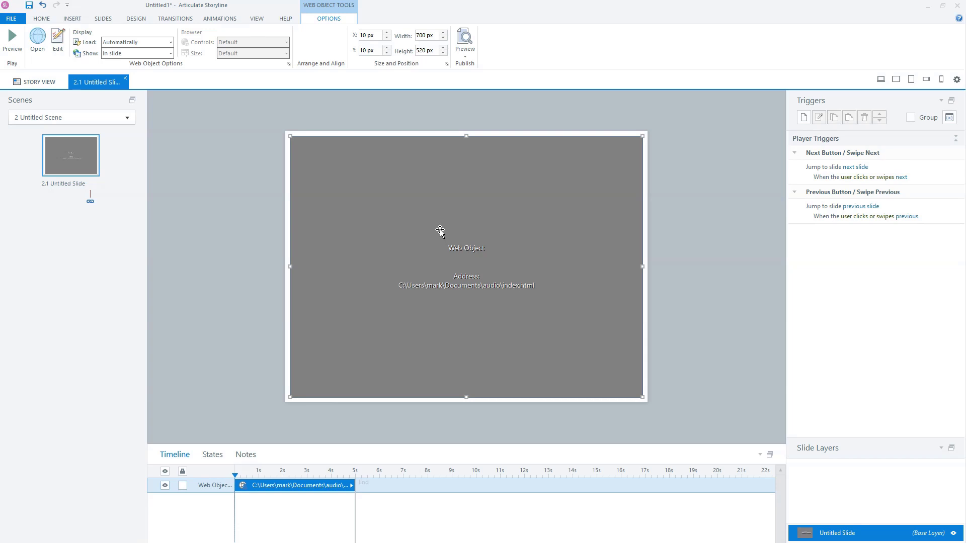
- Publish the Untitled1 project for Web to the My Articulate Projects folder
click(466, 55)
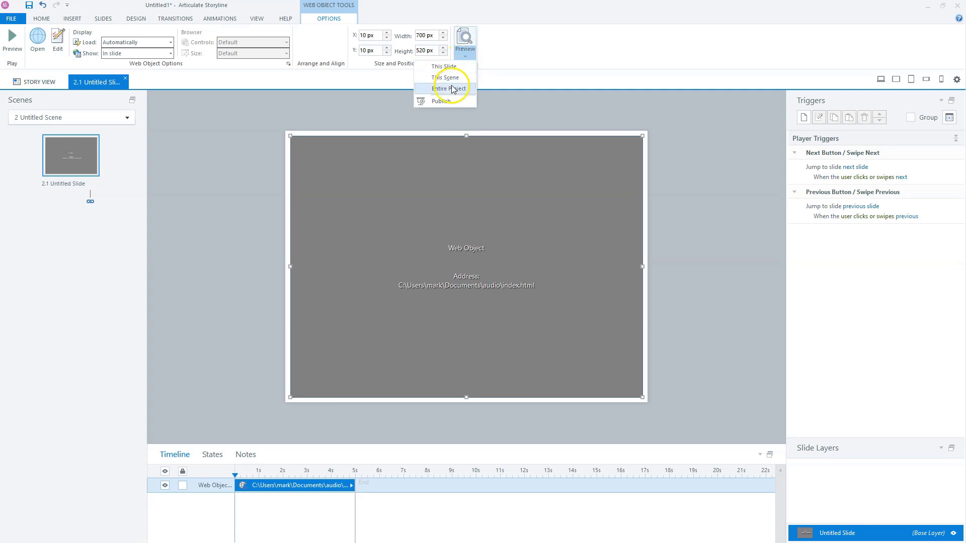
click(446, 102)
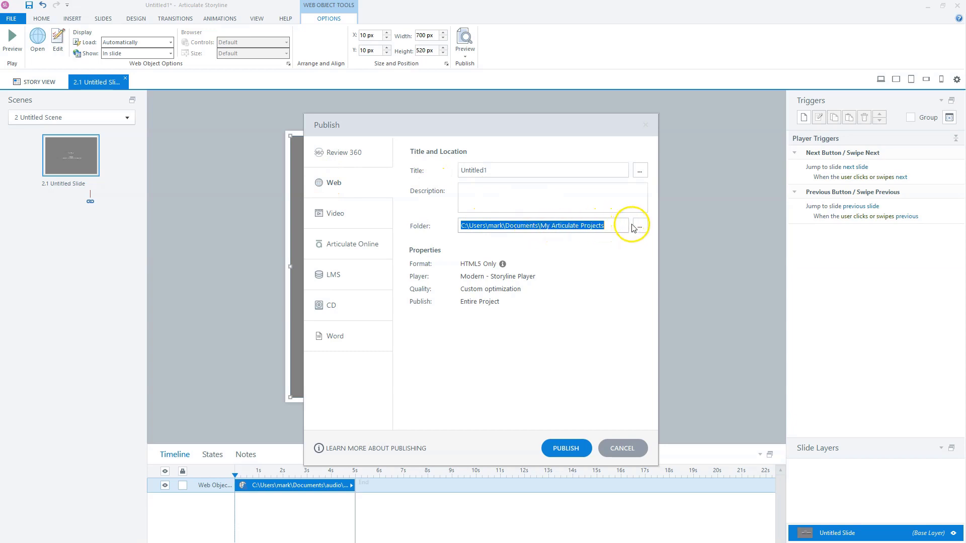
click(566, 448)
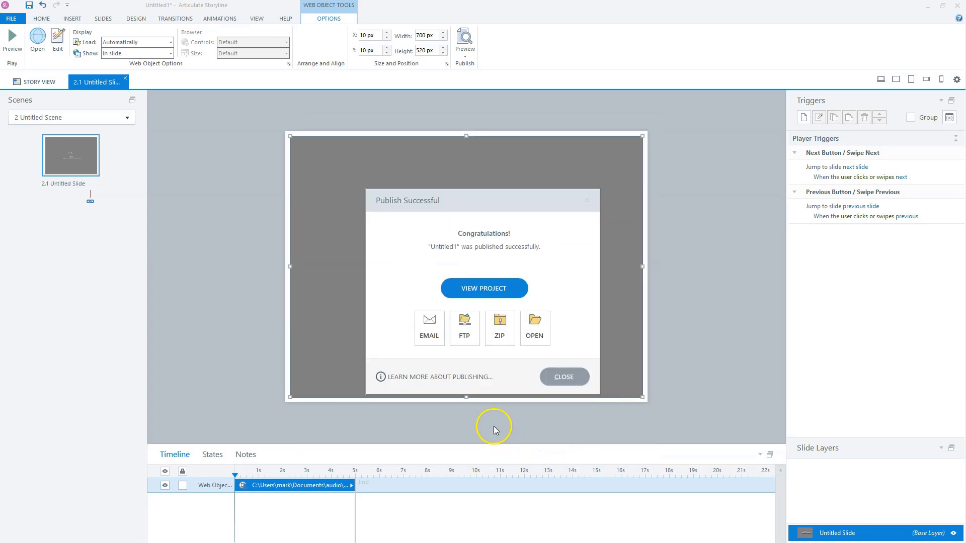
- Open the published story_content\WebObjects folder and copy the 6OnPLD3InPa folder name
click(534, 330)
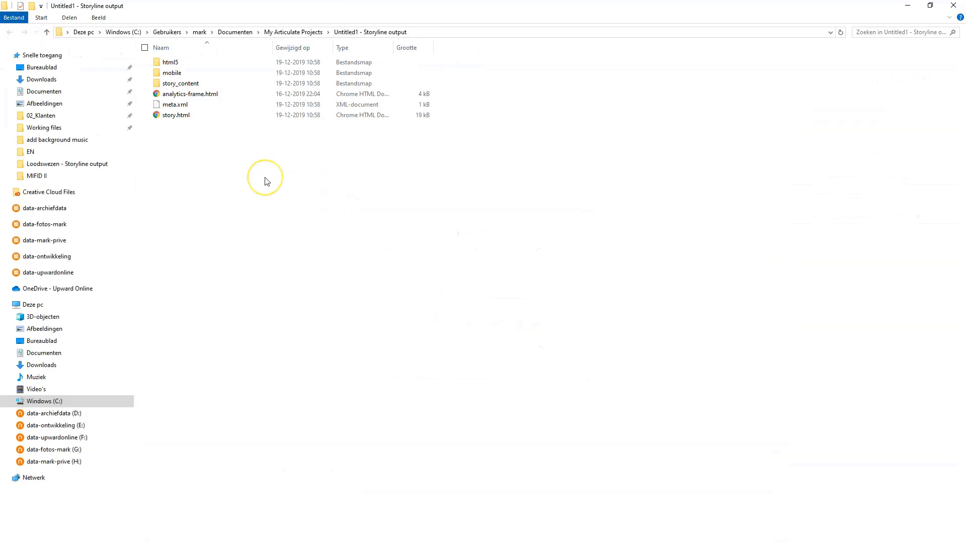
double_click(182, 86)
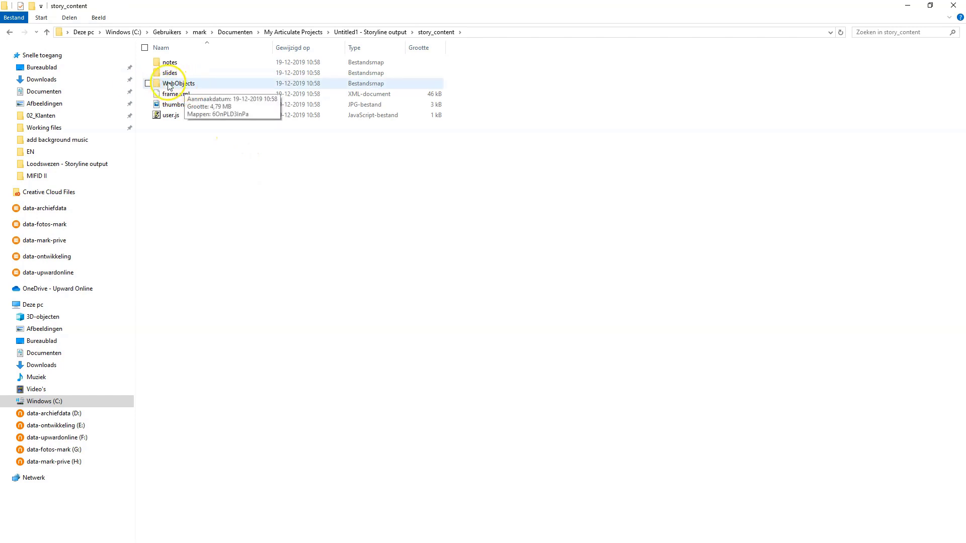
click(170, 85)
double_click(170, 85)
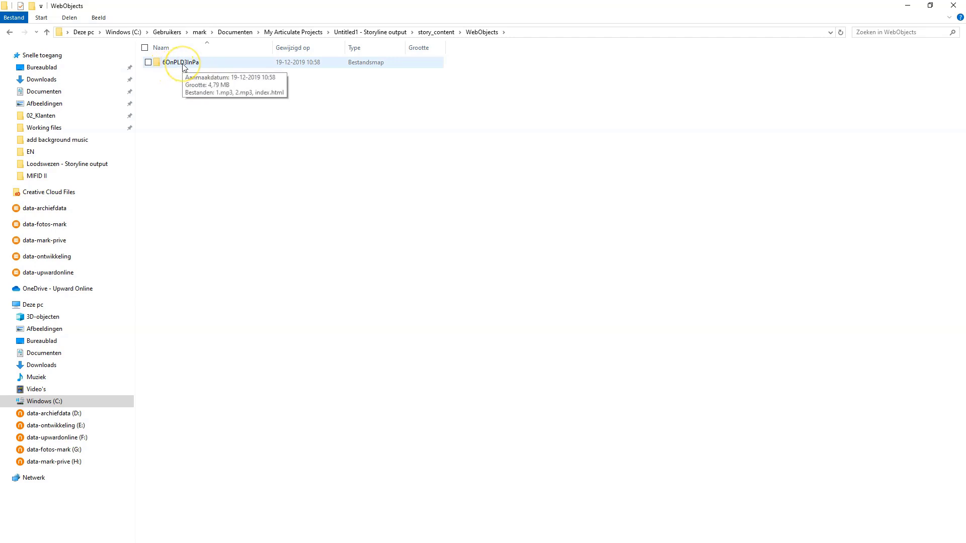
click(184, 66)
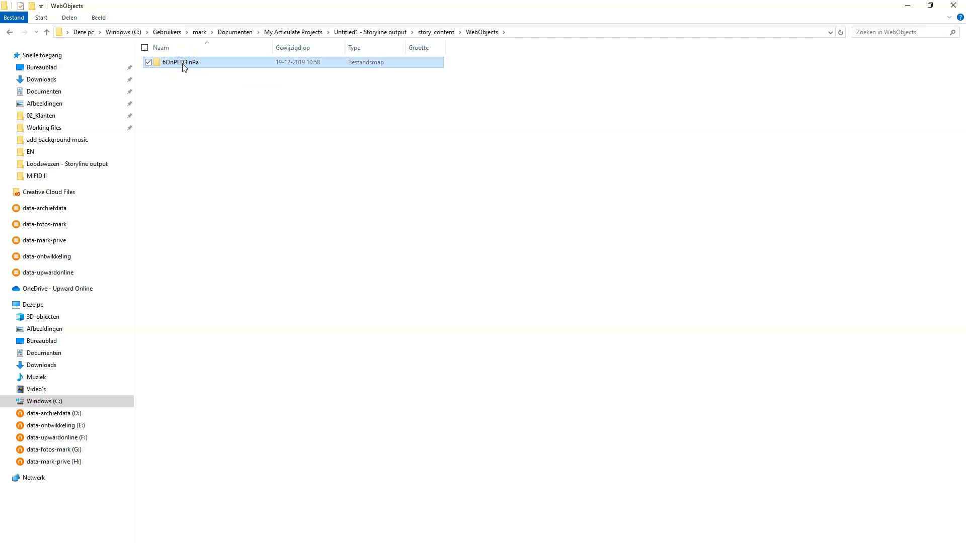
click(185, 64)
click(385, 123)
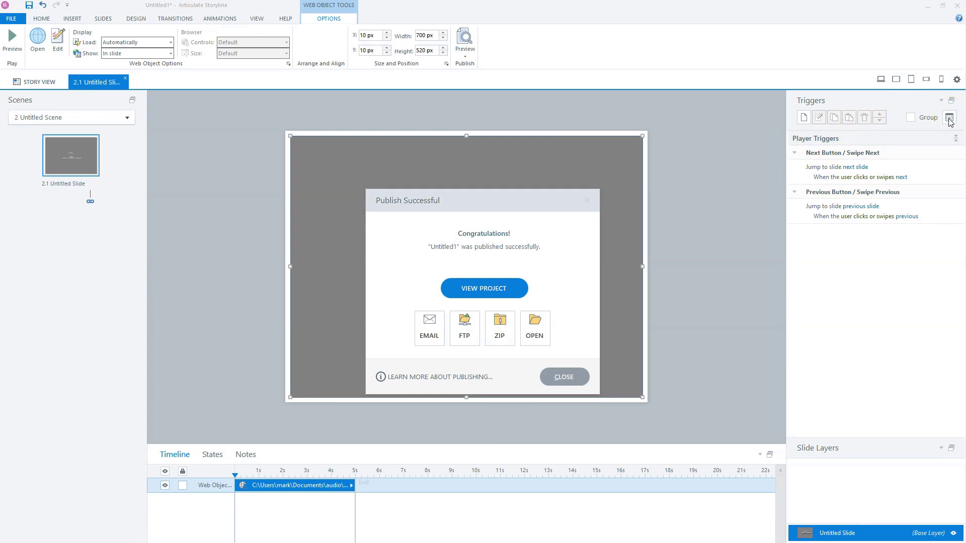
- Close the publish confirmation and create a new project variable named Location
click(565, 376)
click(950, 117)
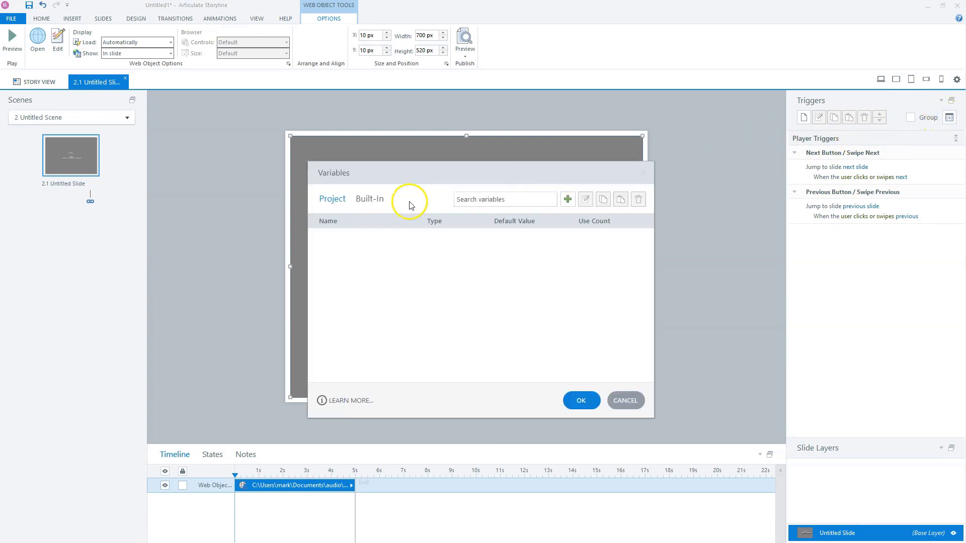
click(567, 200)
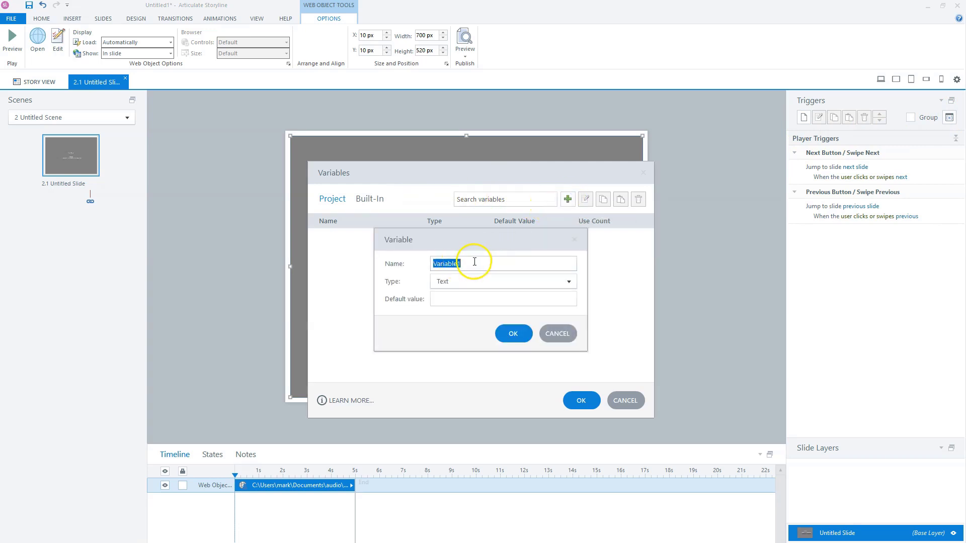
text(Location)
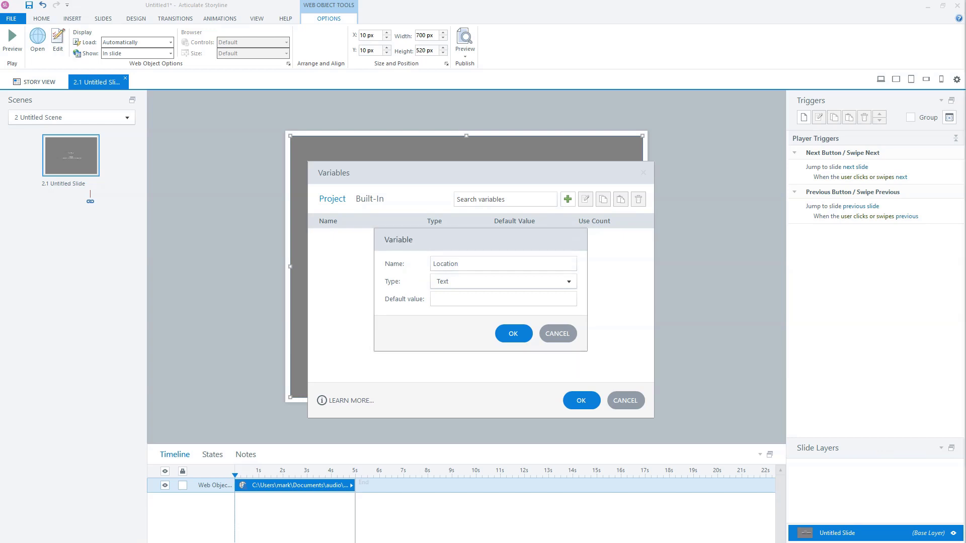
- Set the Location text variable's default value to the full story_content web object path and save it
click(450, 299)
text(6OnPlD3InPa)
drag(506, 307, 411, 302)
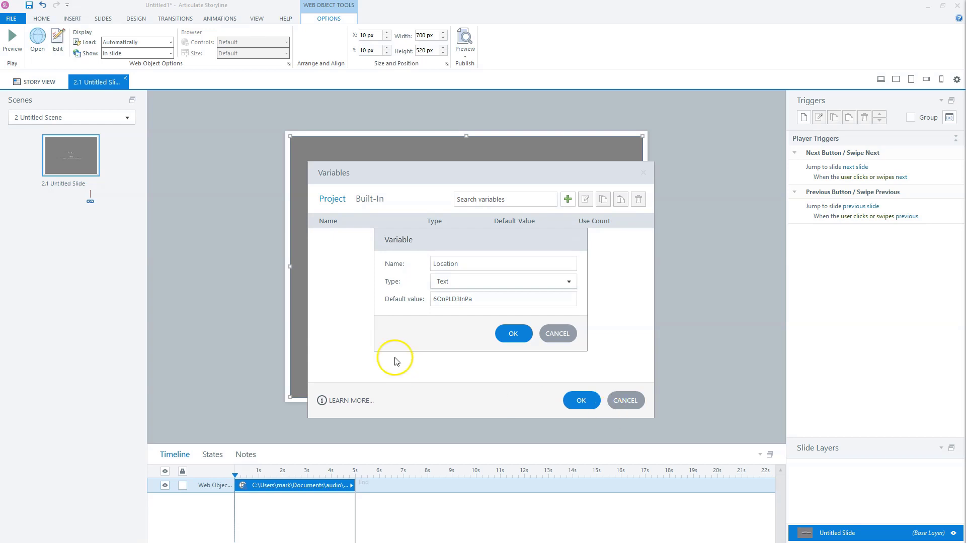
drag(477, 302, 394, 304)
key(BackSpace)
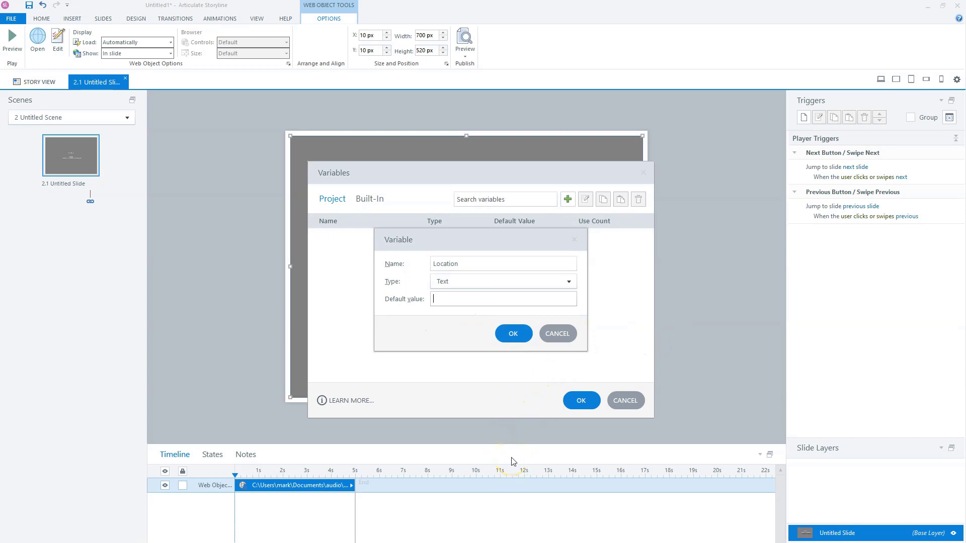
text(story_content/WebObjects/6OnPLD3InPa/)
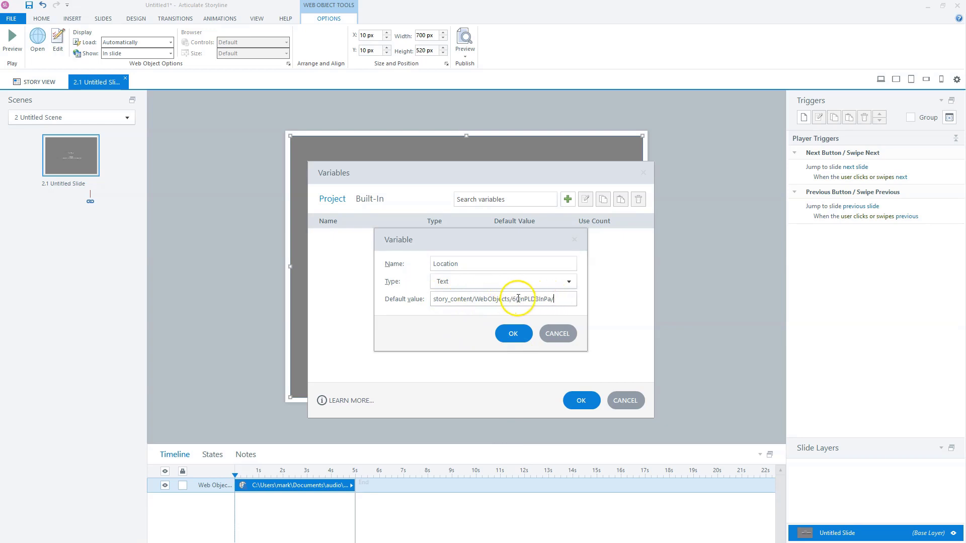
click(512, 333)
click(581, 400)
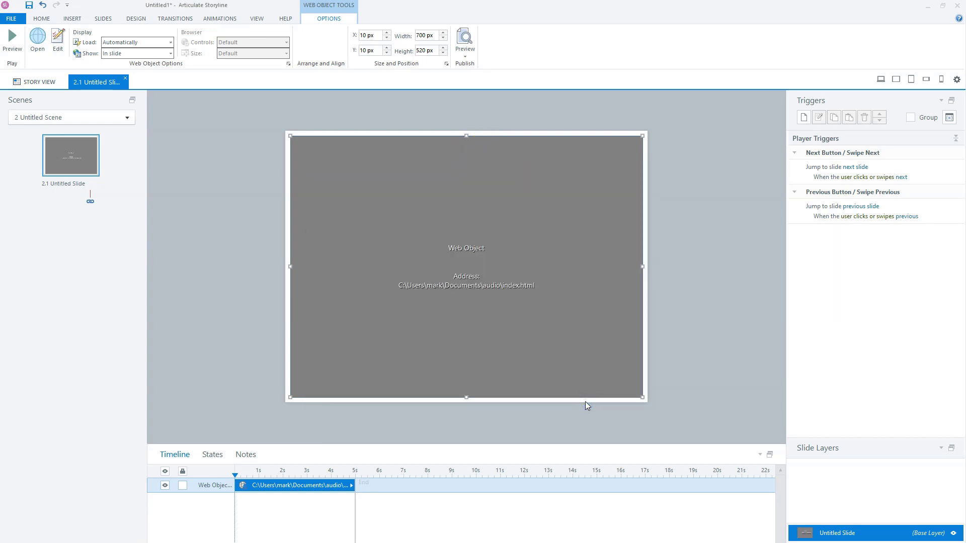
click(708, 329)
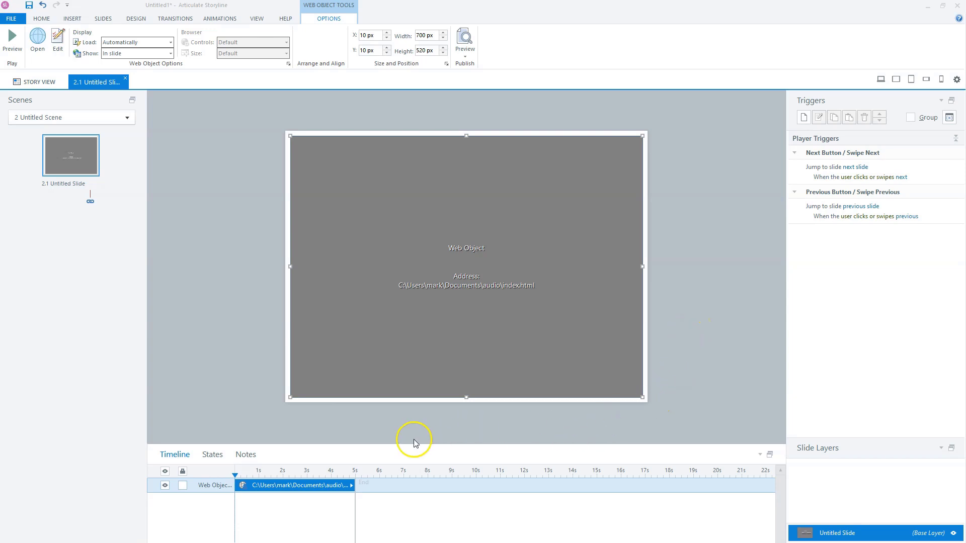
- Open slide 1.1 and start a new Execute JavaScript trigger
click(39, 83)
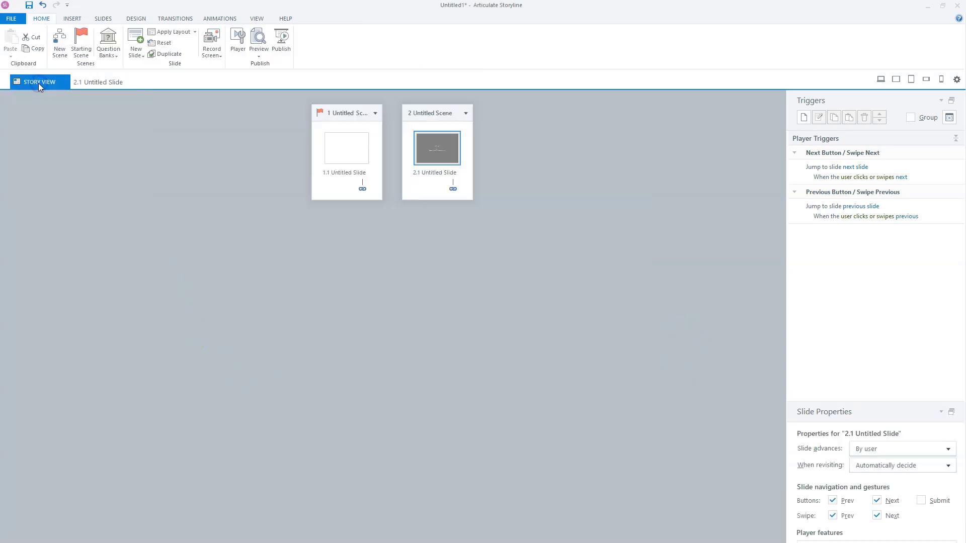
double_click(344, 152)
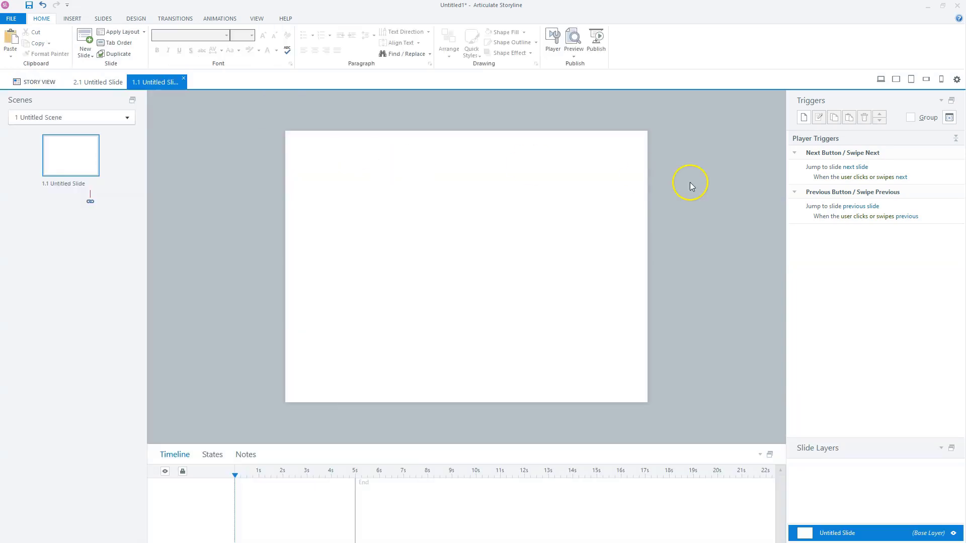
click(803, 118)
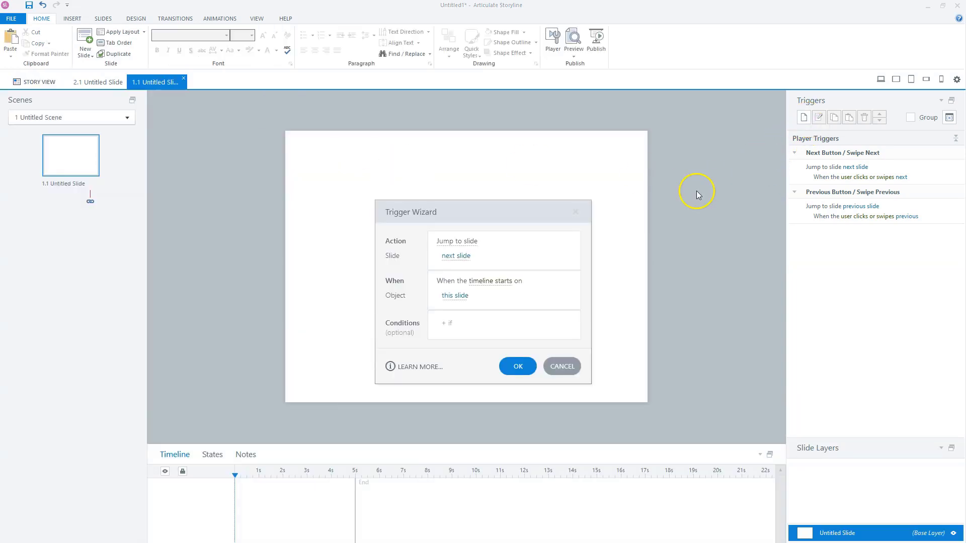
click(464, 242)
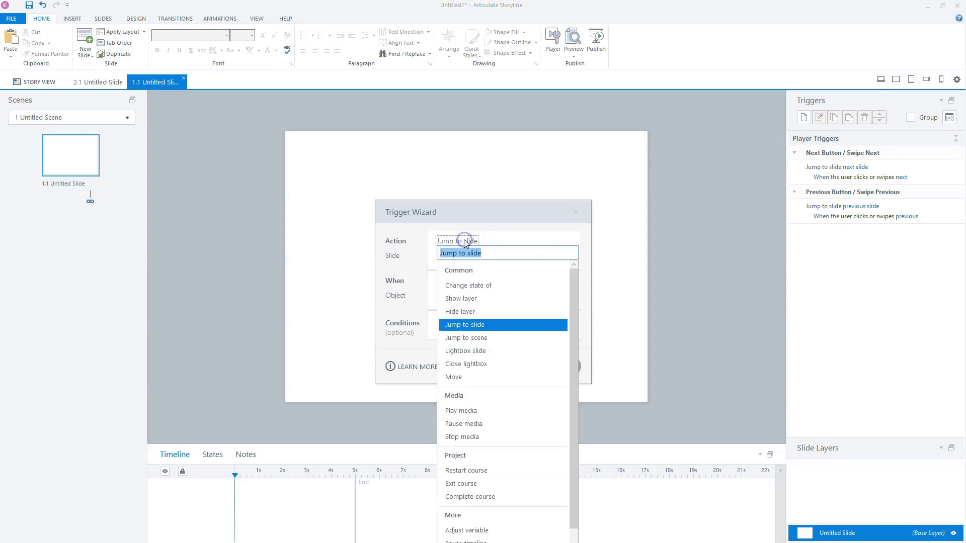
click(461, 531)
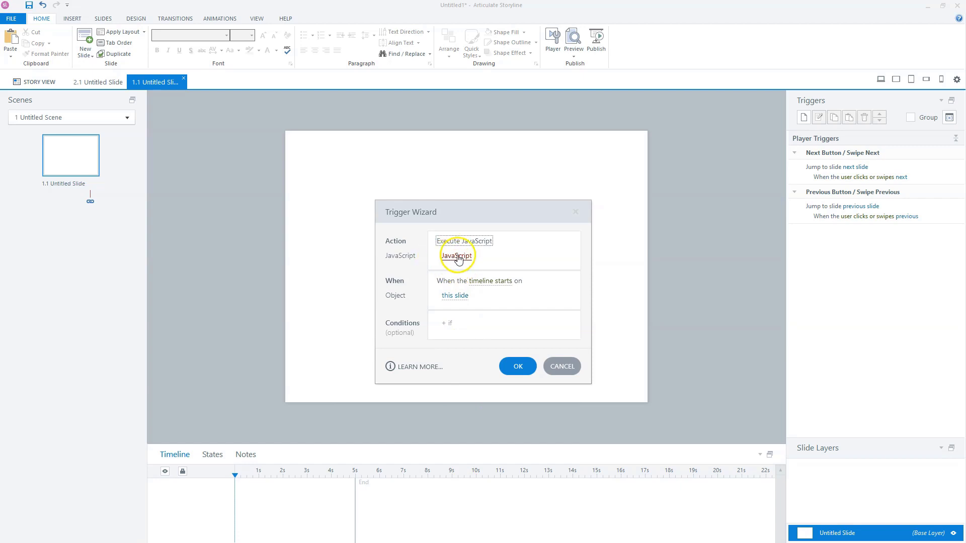
click(457, 258)
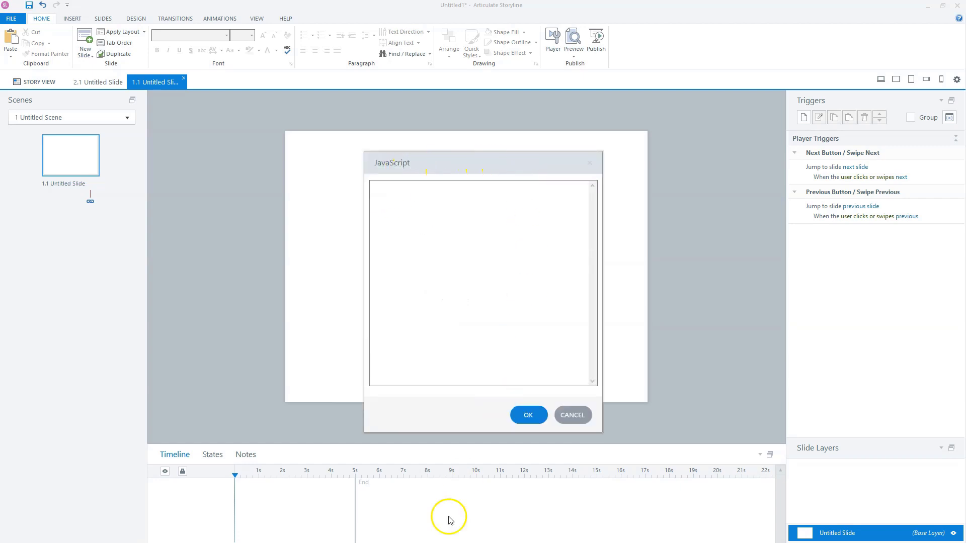
- Paste the audio-loading script from Notepad into the trigger and save it
key(alt+Tab)
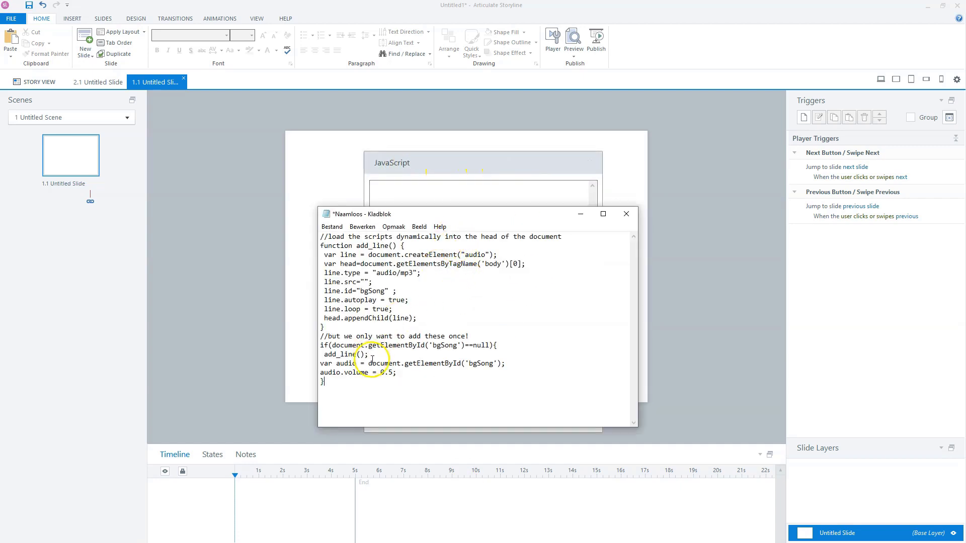
drag(349, 385, 302, 227)
key(ctrl+c)
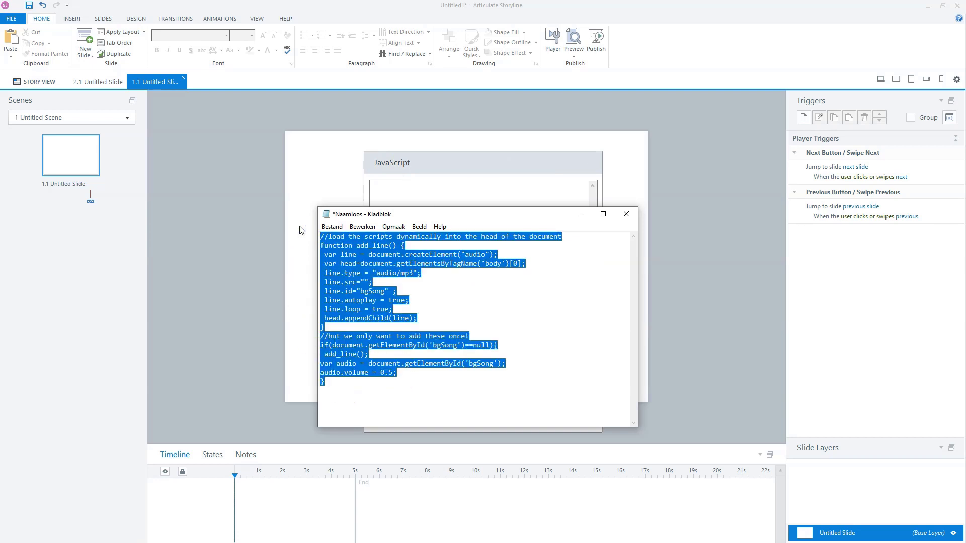
click(581, 214)
click(474, 198)
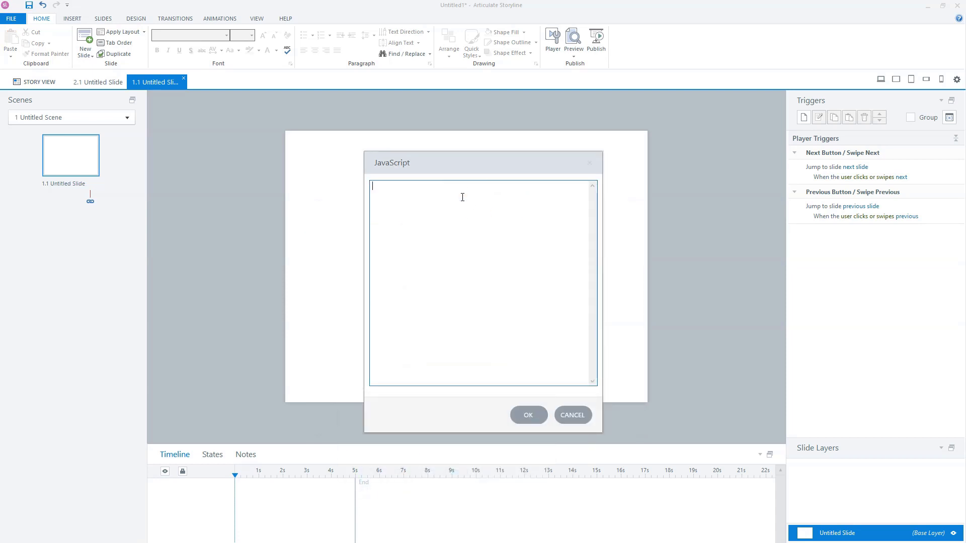
key(ctrl+v)
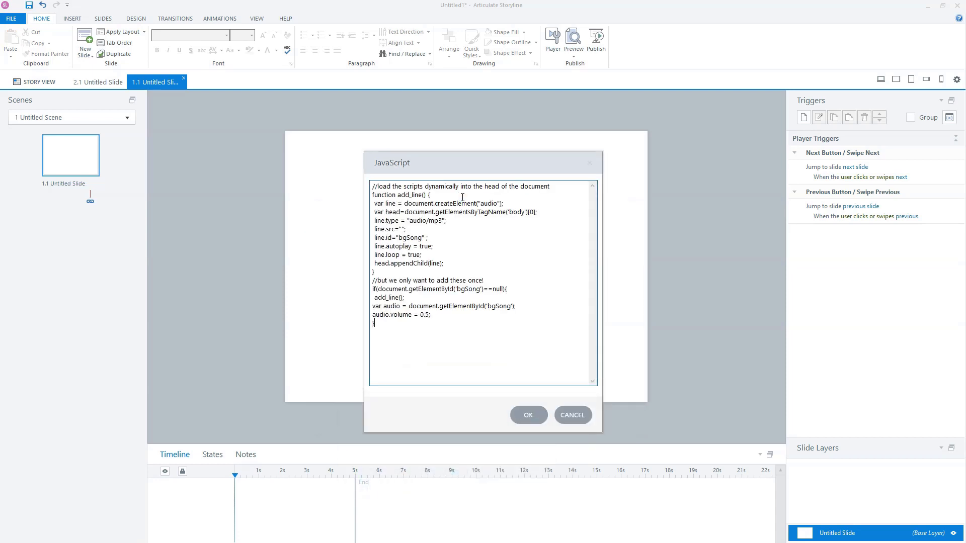
click(576, 228)
click(527, 413)
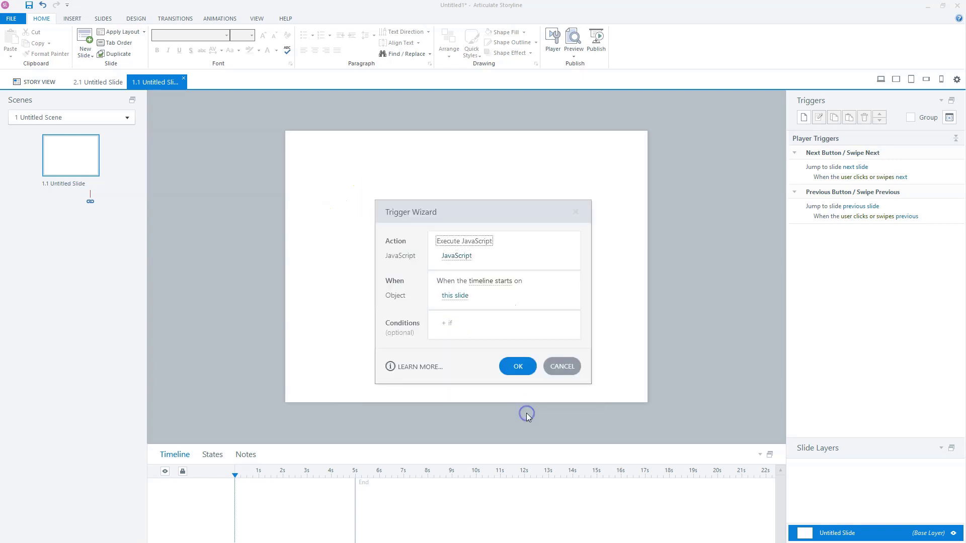
click(514, 366)
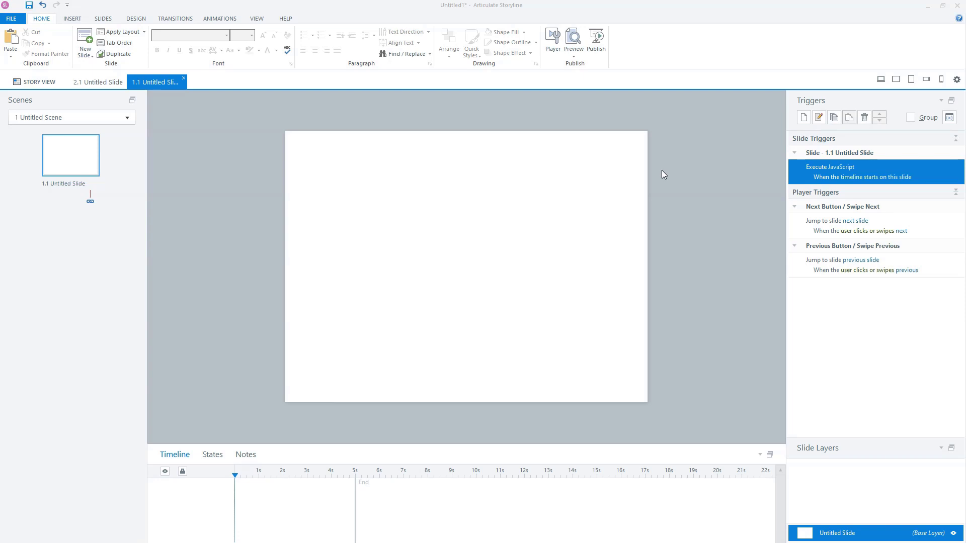
- Draw a first-style button near the bottom of slide 1.1 and label it 'play music'
click(71, 20)
click(453, 56)
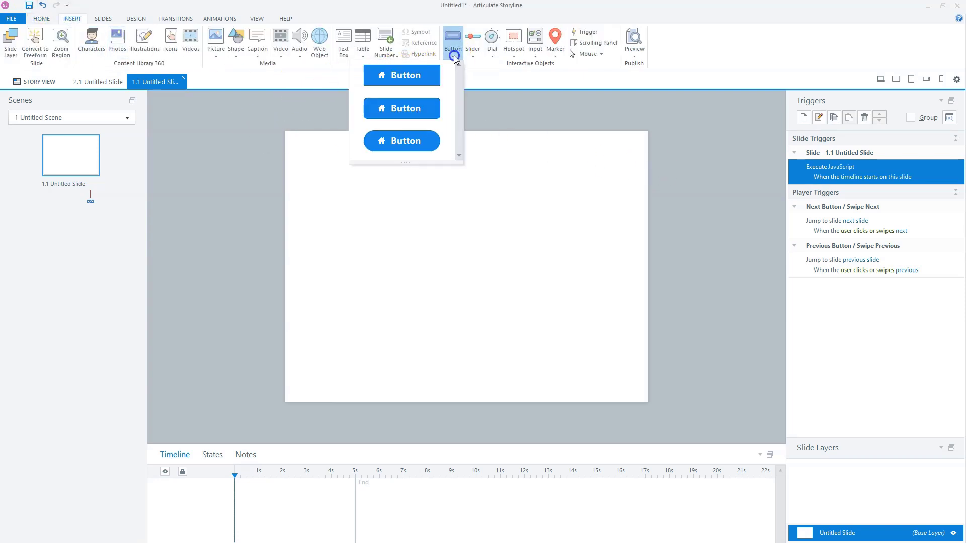
click(409, 75)
drag(401, 320, 531, 349)
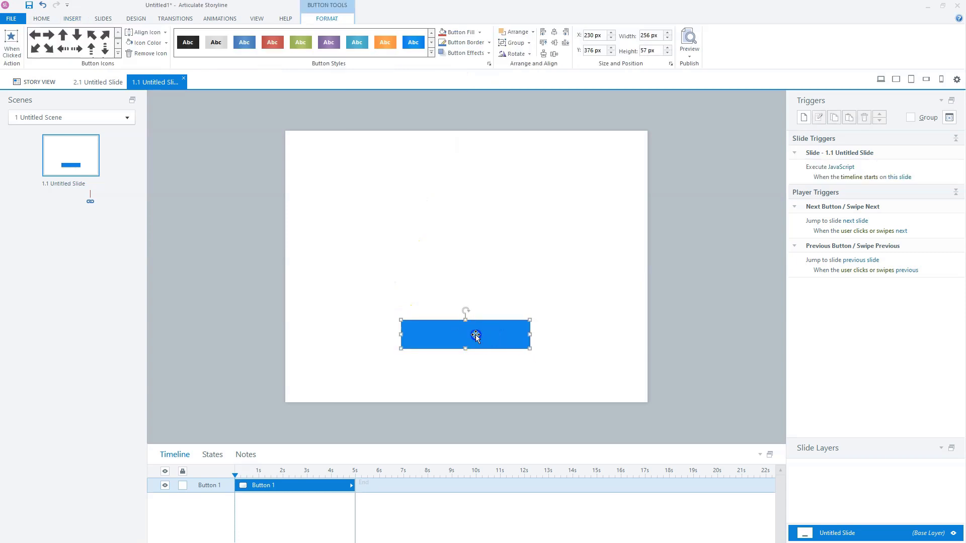
text(play music)
- Add a new Execute JavaScript trigger to the play music button
click(803, 117)
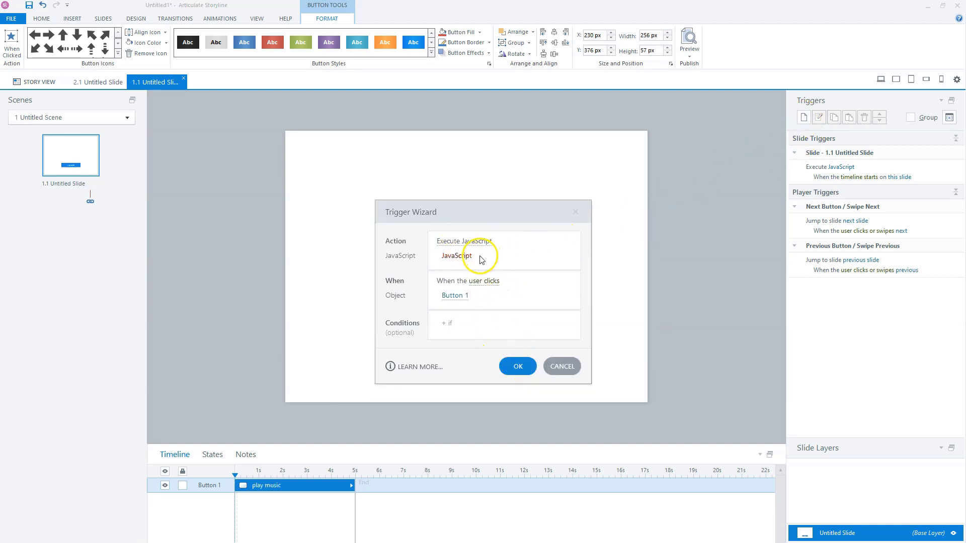
click(477, 256)
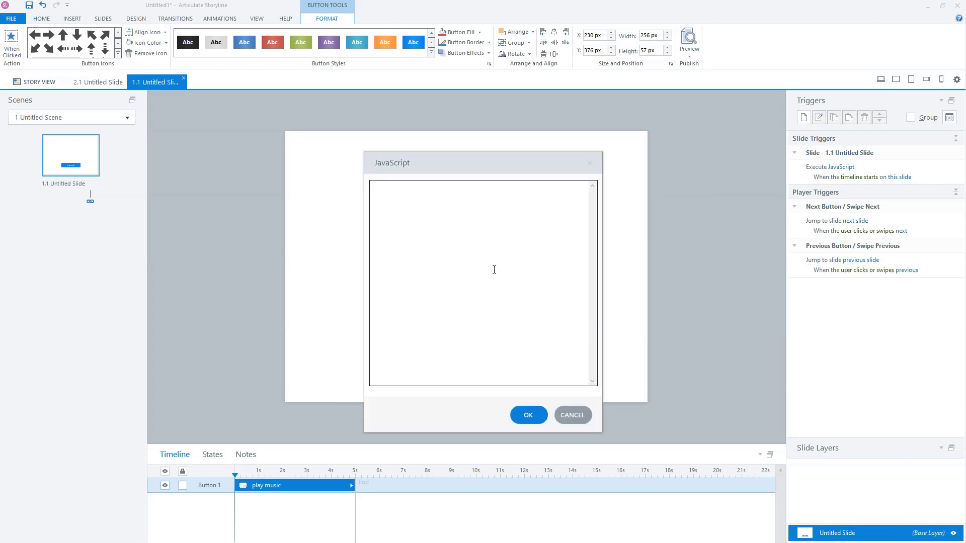
click(439, 194)
- Paste the play-audio code loading 1.mp3 from bgSong, then select '1.mp' in audio.src
text(G)
drag(397, 193, 355, 179)
text(var player = GetPlayer(); this.Location= player.GetVar("location"); var audio = document.getElementById('bgSong'); audio.src= Location + "1.mp3"; audio.load(); audio.play();)
click(430, 228)
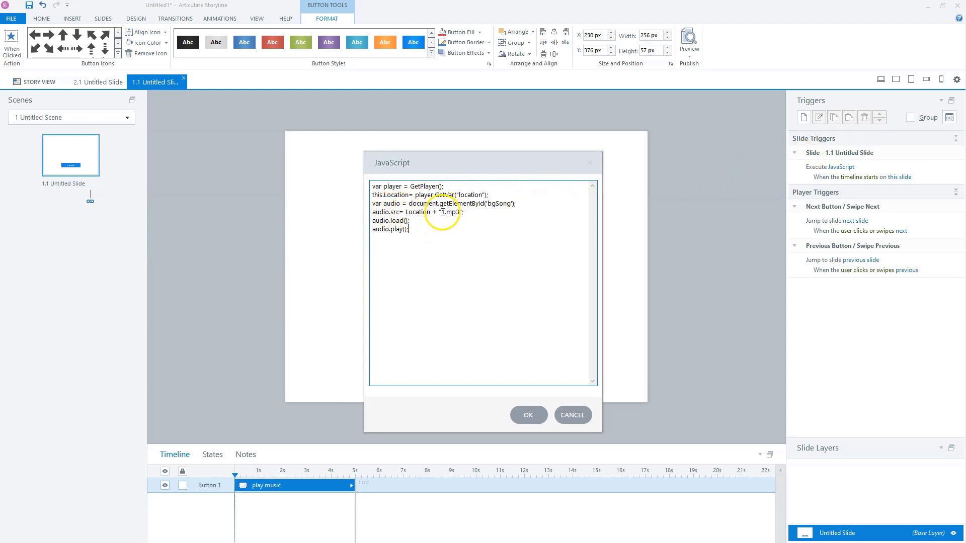
drag(442, 212, 456, 212)
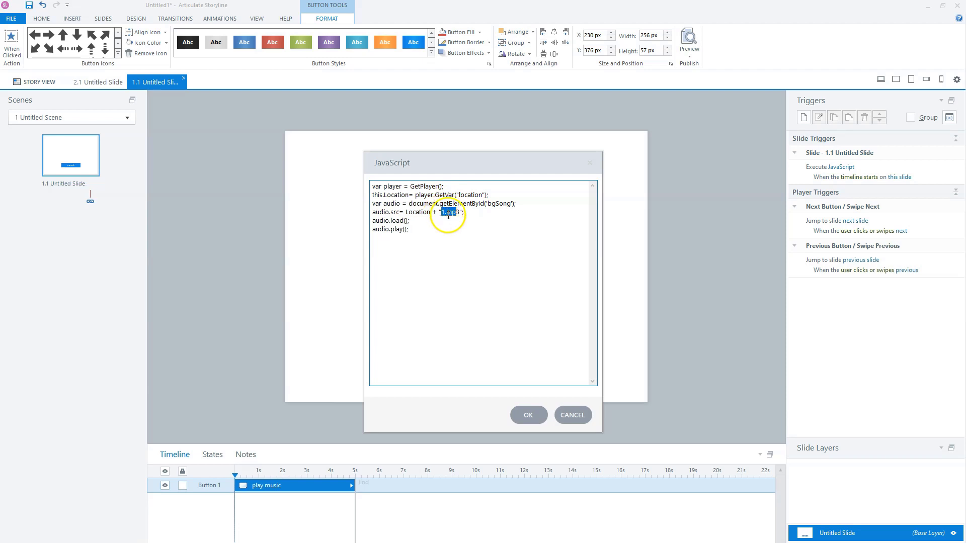
click(309, 542)
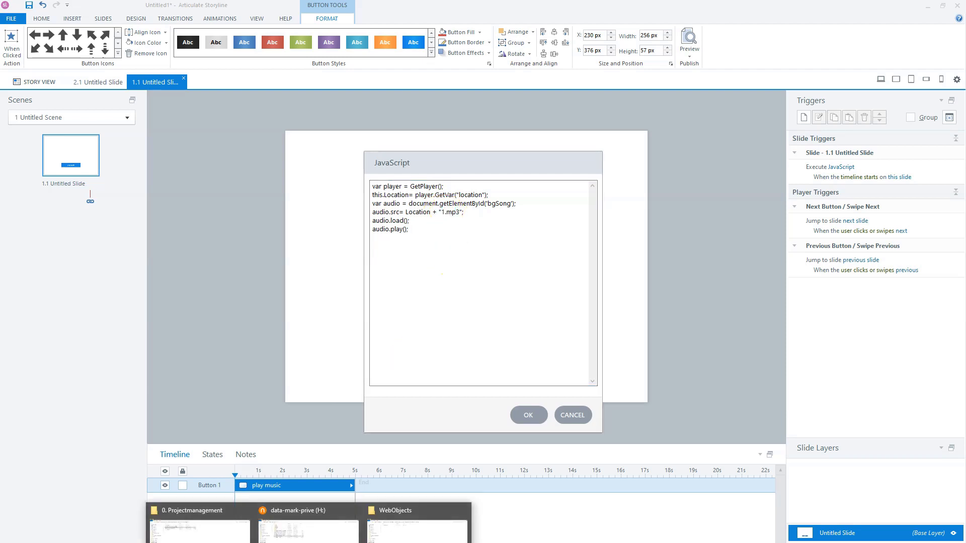
click(385, 514)
double_click(162, 62)
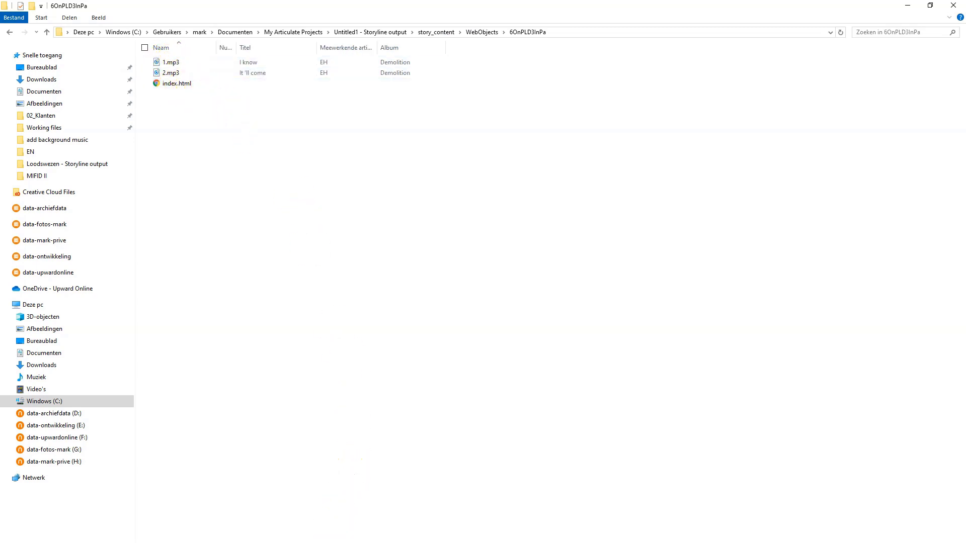
key(alt+Tab)
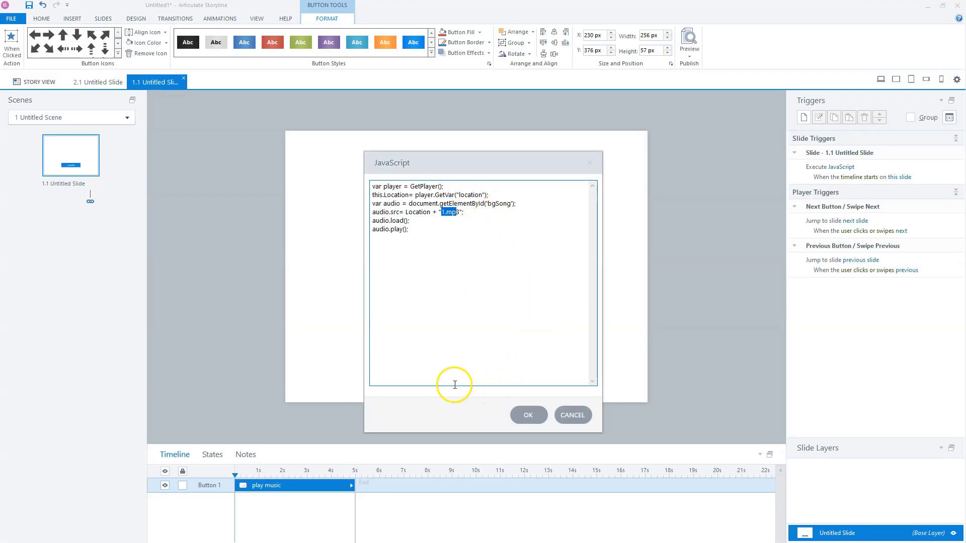
- Save the JavaScript and the button's new Execute JavaScript trigger
drag(429, 162, 472, 146)
click(568, 396)
click(519, 367)
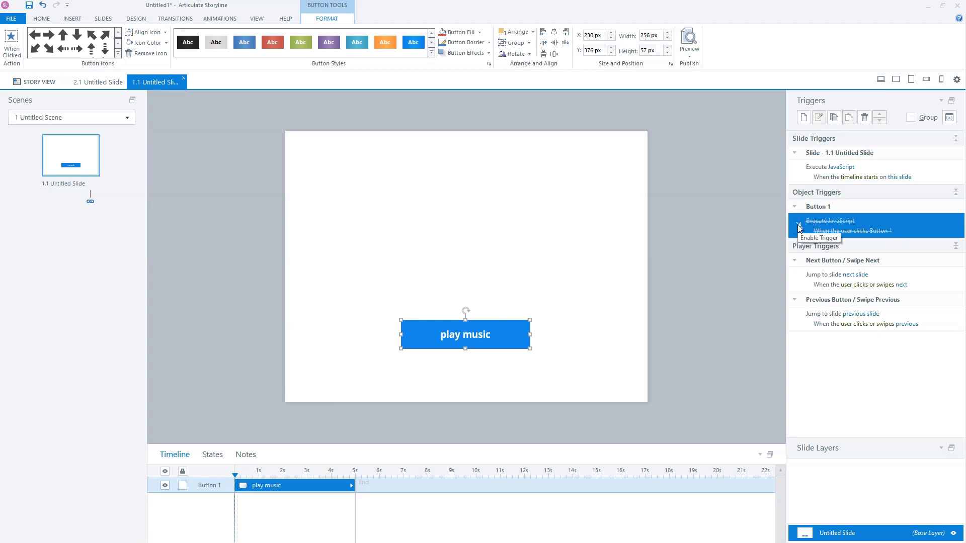
- Toggle the play music trigger off and on, then reopen it to verify the script
click(798, 229)
click(799, 226)
double_click(801, 230)
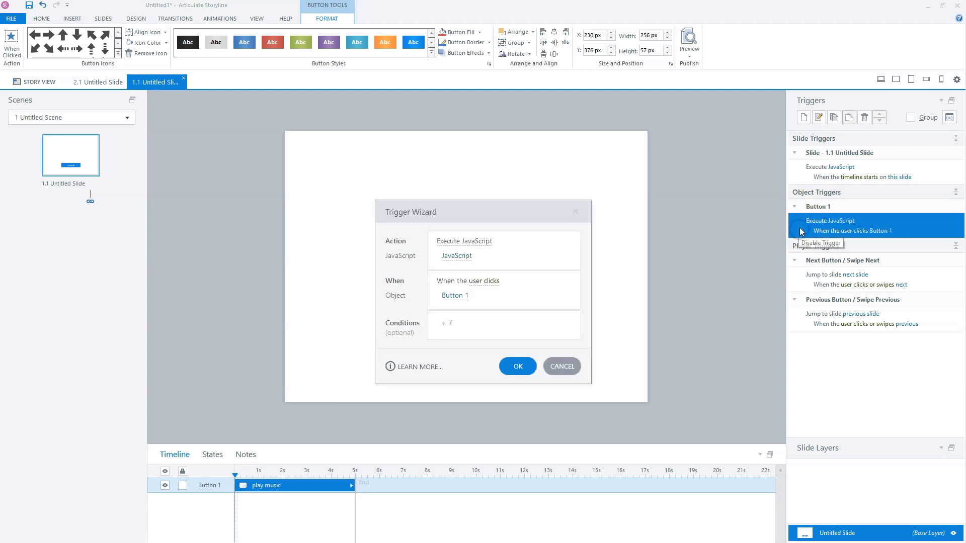
click(455, 255)
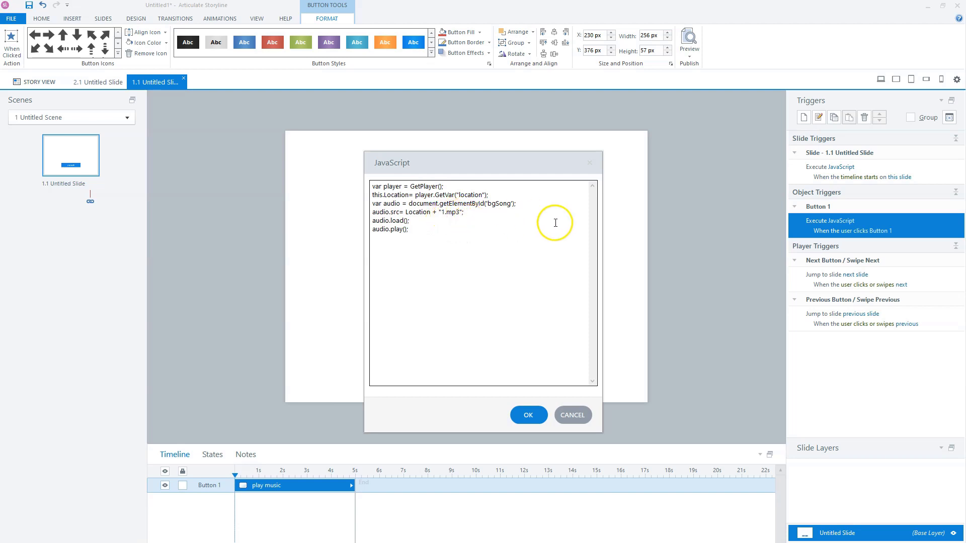
click(526, 419)
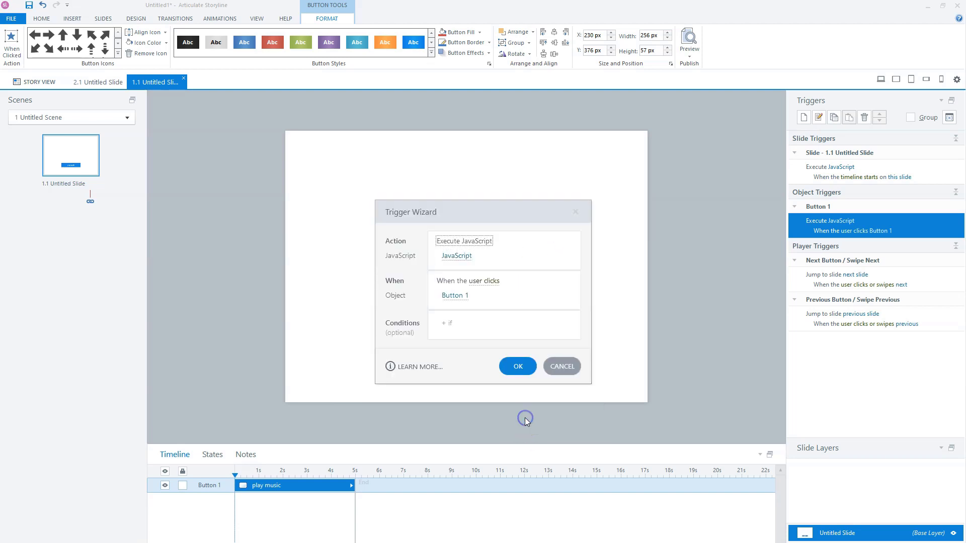
click(519, 368)
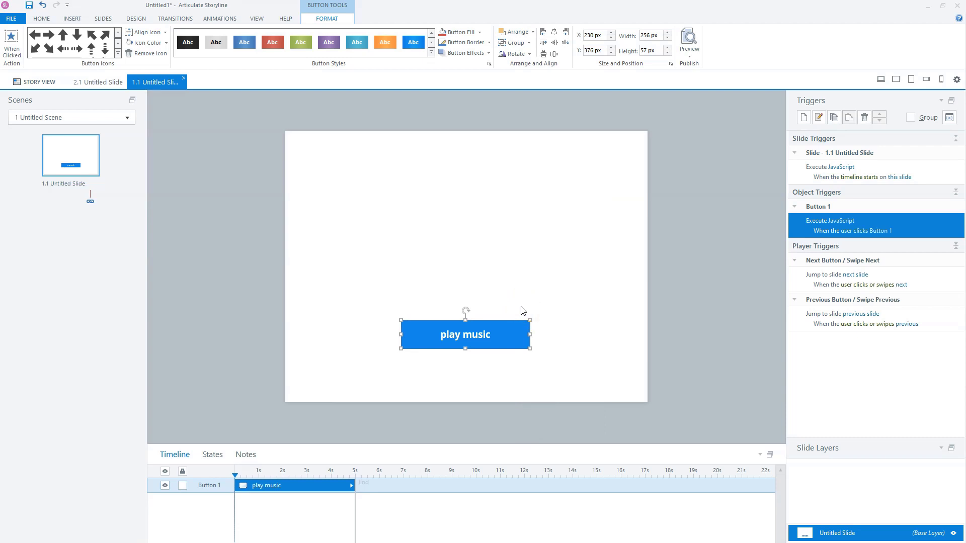
- Cut the Notepad snippet to the bgSong line and audio.volume = 0.6;
key(alt+Tab)
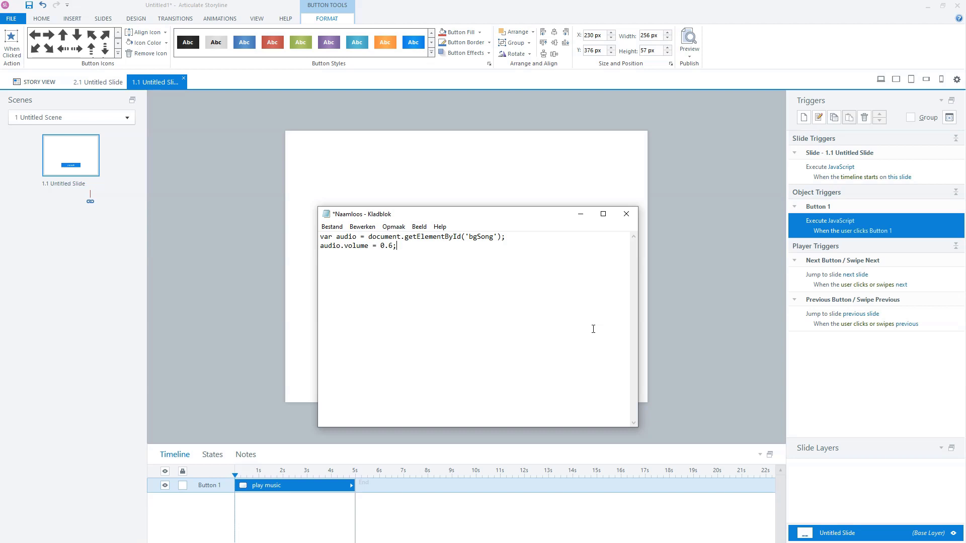
drag(593, 329, 575, 269)
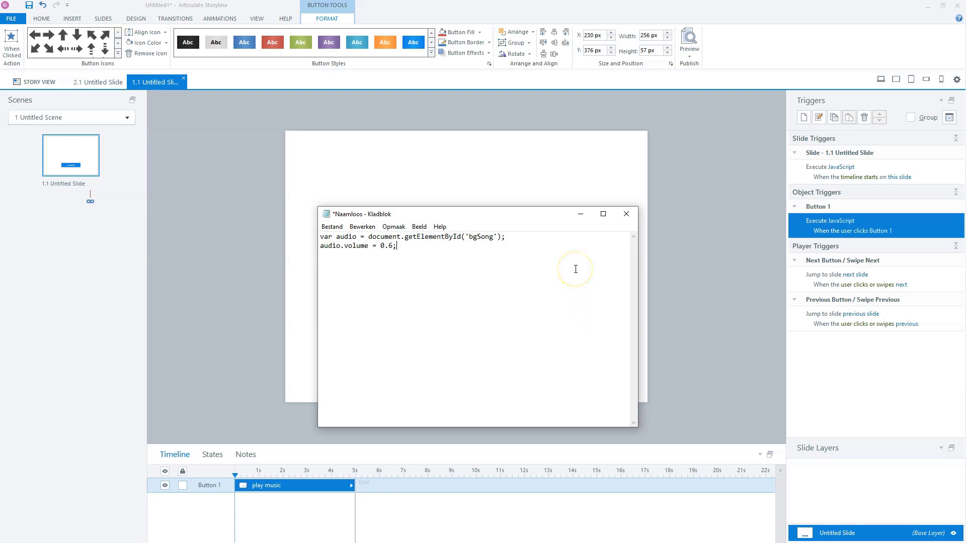